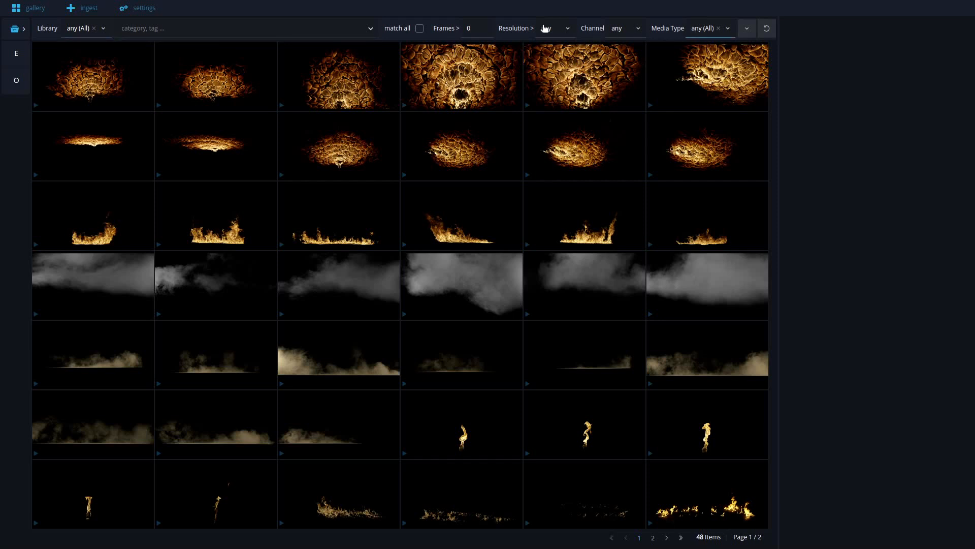
Step: Limit the gallery to the Element Library and filter it by the fire category and bottom, requiring all terms to match
{"action": "left_click", "coordinate": [72, 29]}
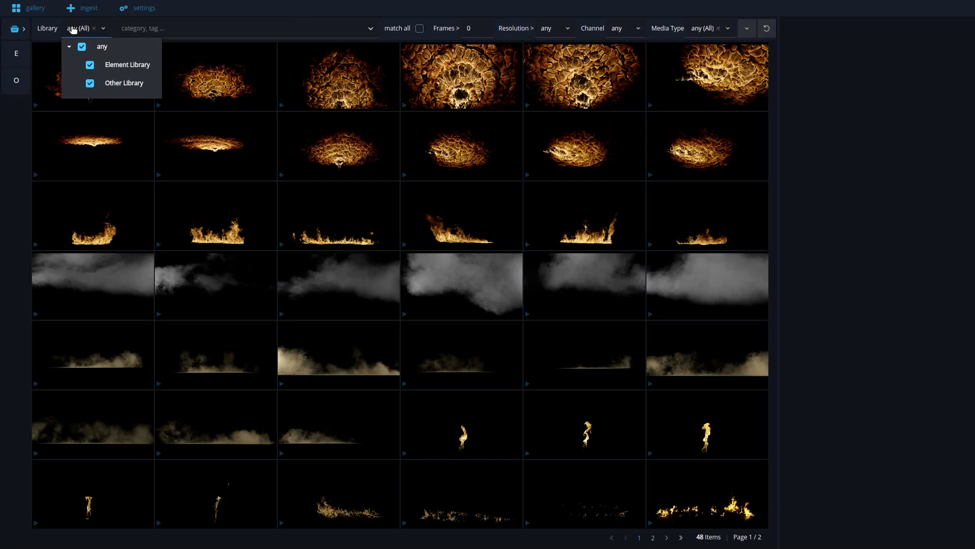
{"action": "left_click", "coordinate": [90, 84]}
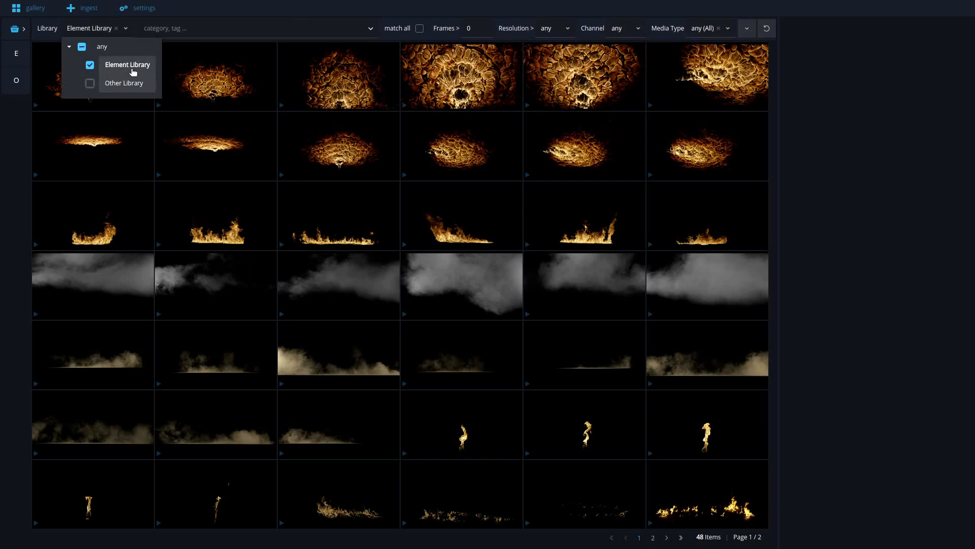
{"action": "left_click", "coordinate": [194, 29]}
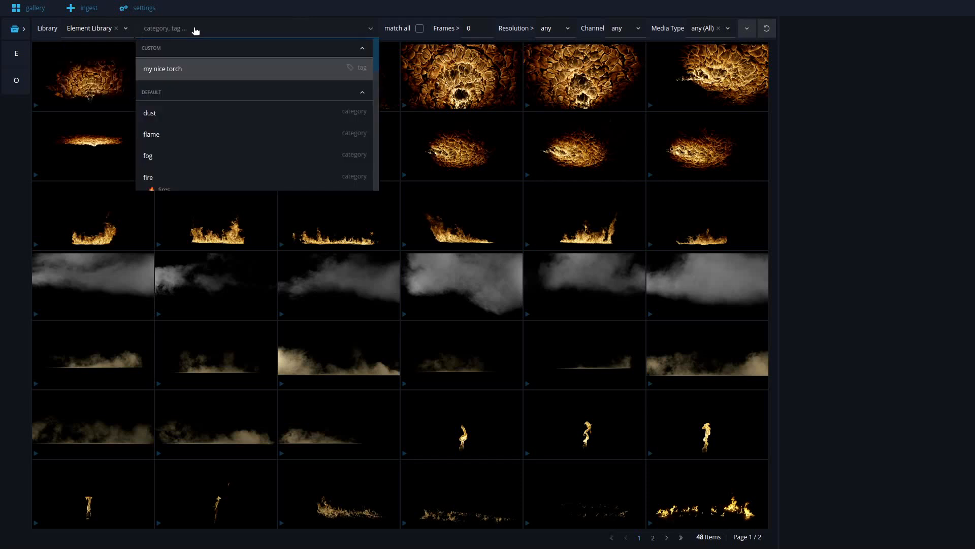
{"action": "type", "text": "fire"}
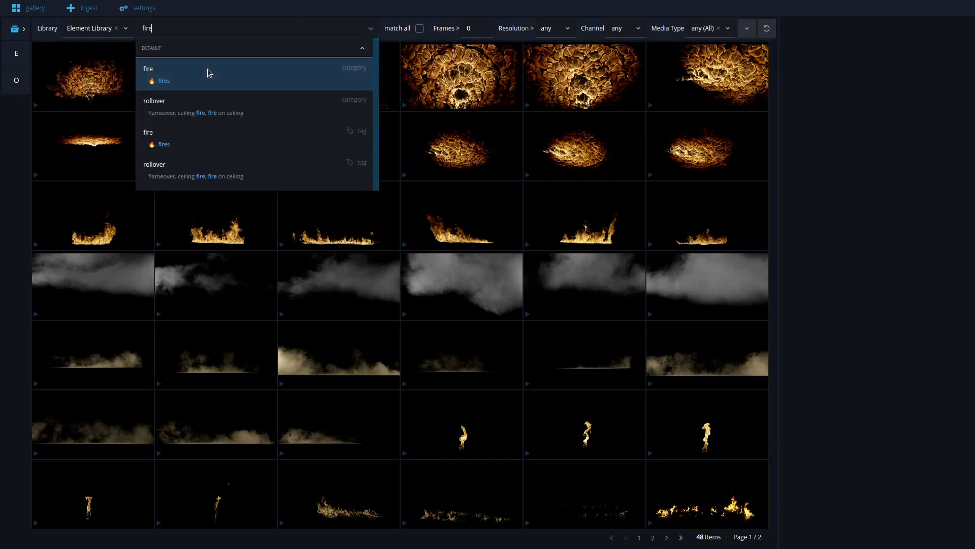
{"action": "left_click", "coordinate": [209, 72]}
{"action": "type", "text": "bottom"}
{"action": "key", "text": "Return"}
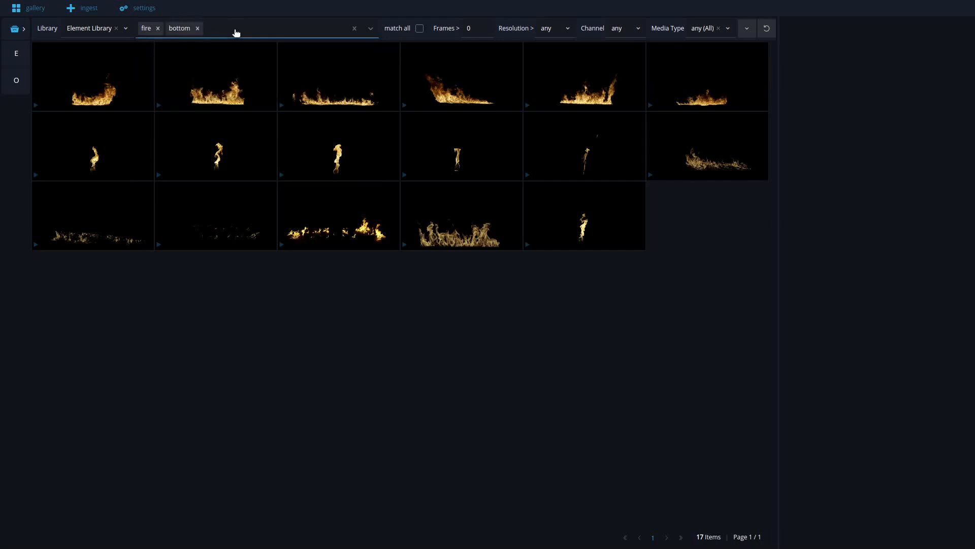
{"action": "left_click", "coordinate": [420, 29]}
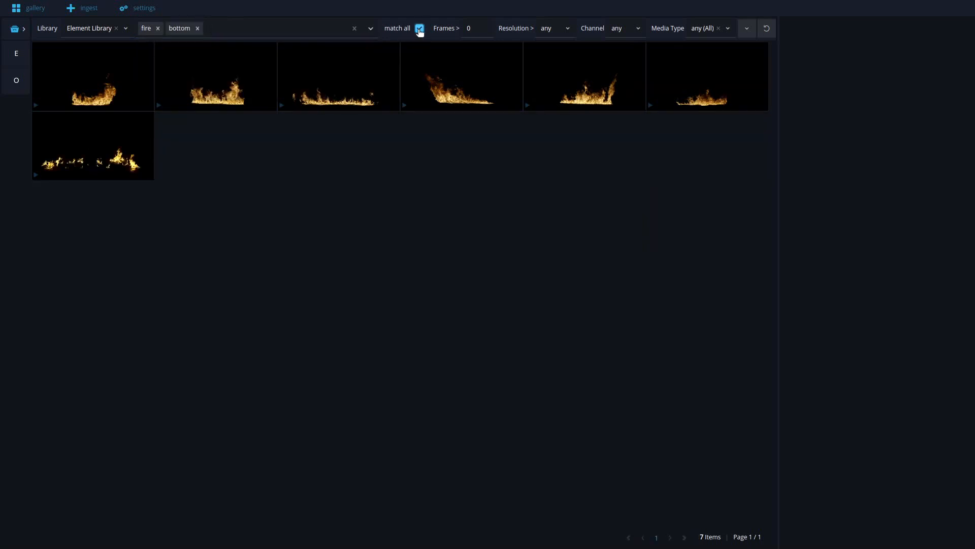
{"action": "left_click", "coordinate": [358, 64]}
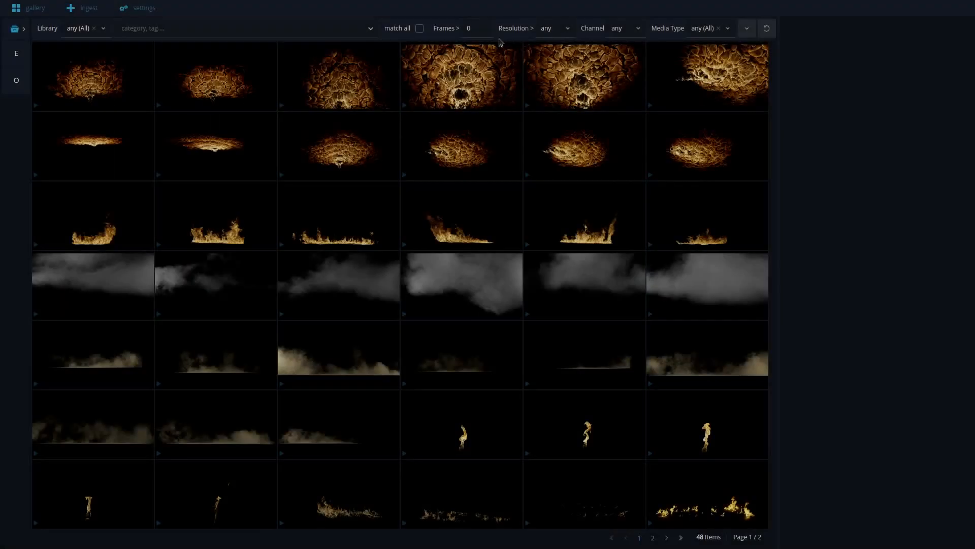
Step: Filter the gallery for elements with more than 1250 frames and a resolution of 2k+
{"action": "double_click", "coordinate": [468, 29]}
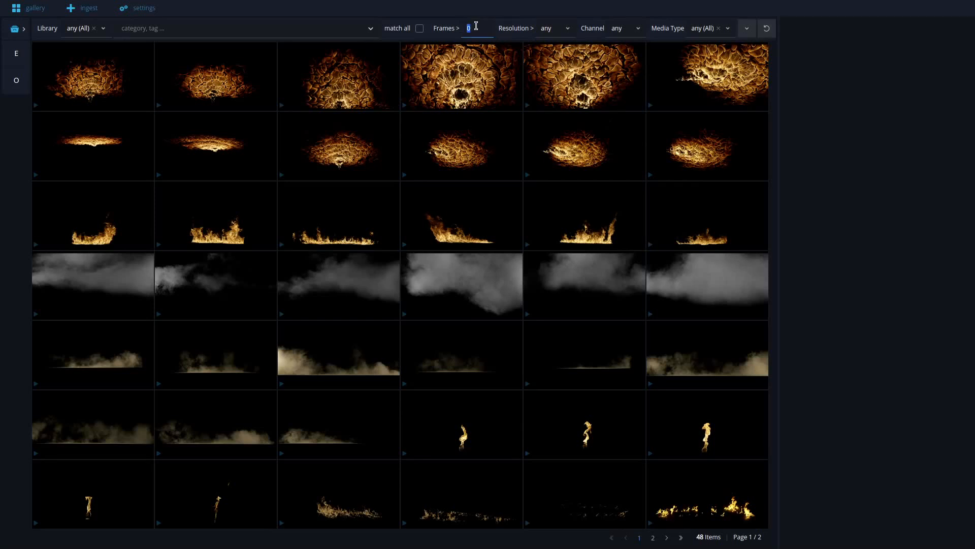
{"action": "type", "text": "1200"}
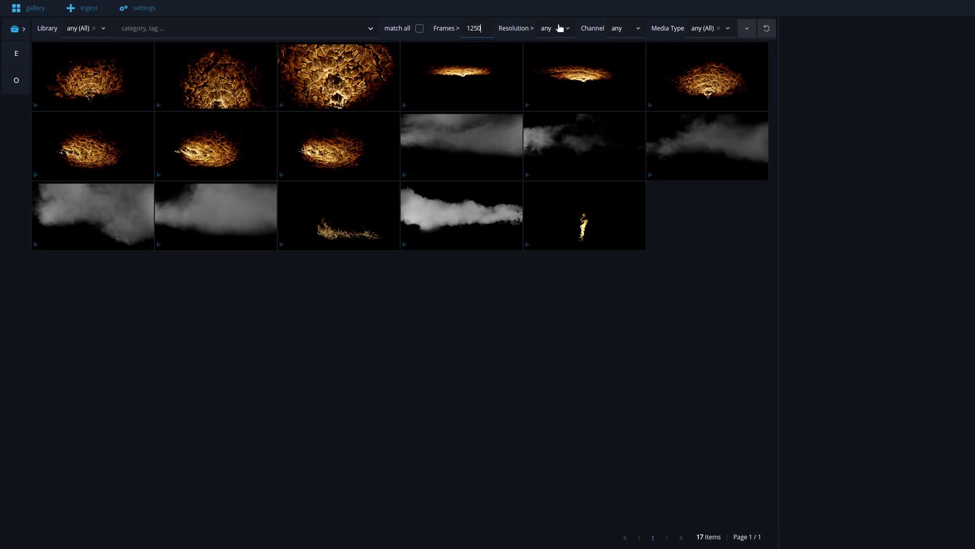
{"action": "left_click", "coordinate": [560, 28]}
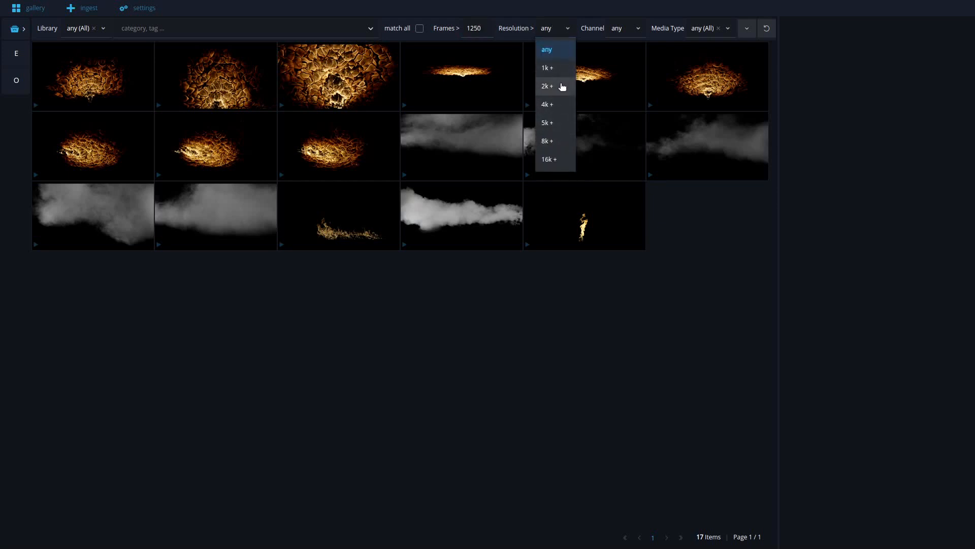
{"action": "left_click", "coordinate": [563, 86]}
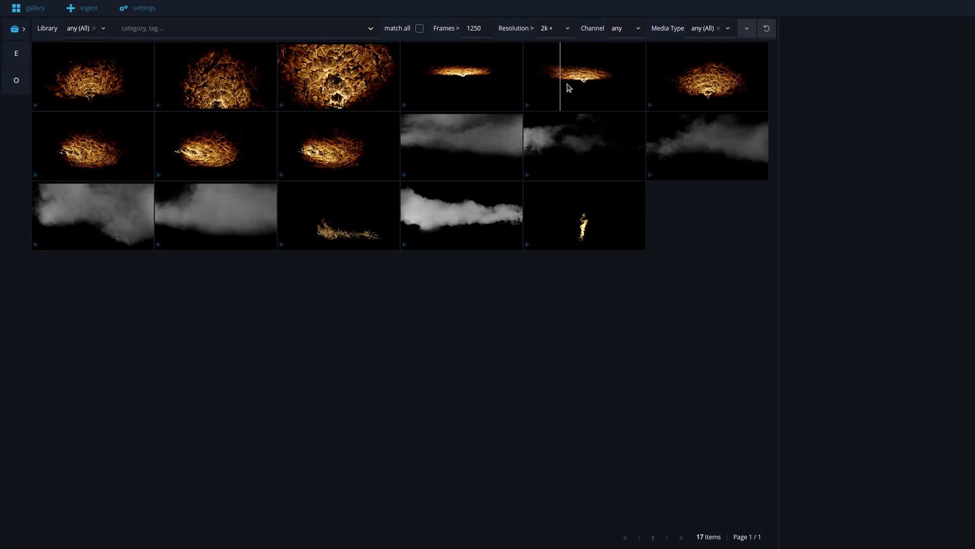
Step: Check the available channel options and restrict the media type filter to movie only
{"action": "left_click", "coordinate": [626, 29]}
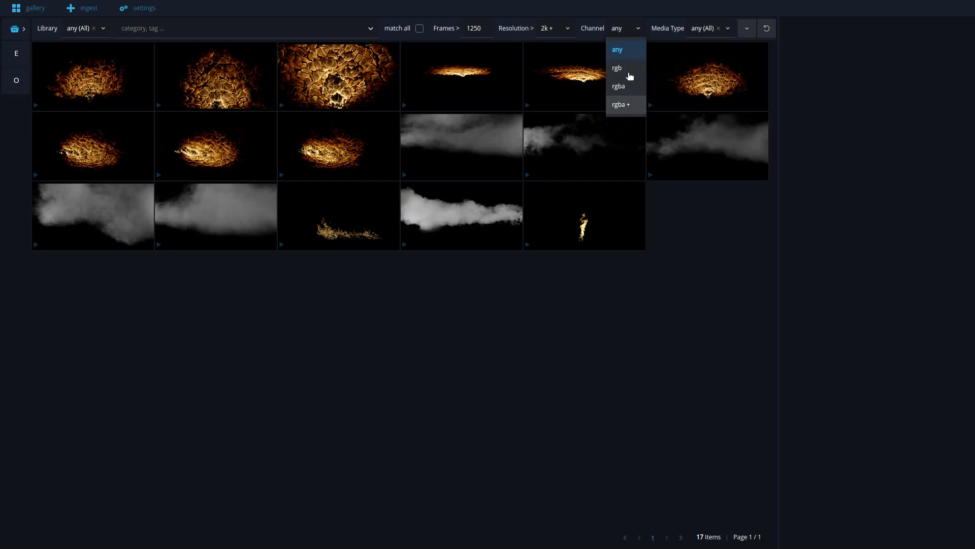
{"action": "left_click", "coordinate": [625, 31]}
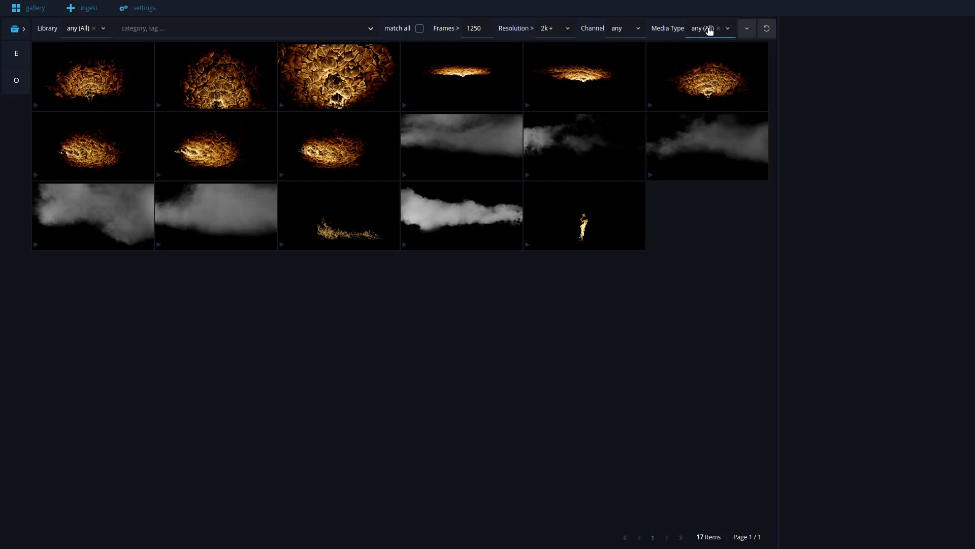
{"action": "left_click", "coordinate": [704, 30]}
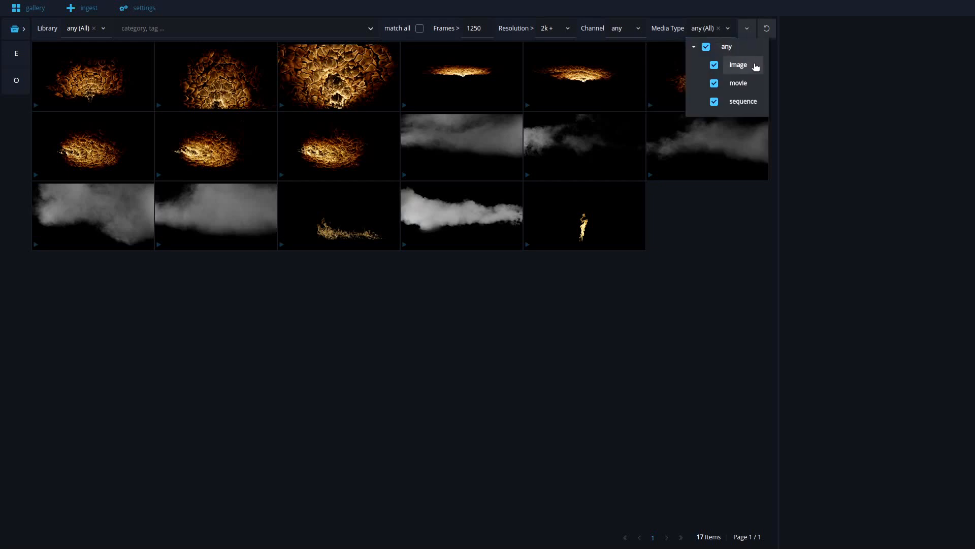
{"action": "left_click", "coordinate": [729, 104]}
{"action": "left_click", "coordinate": [736, 65]}
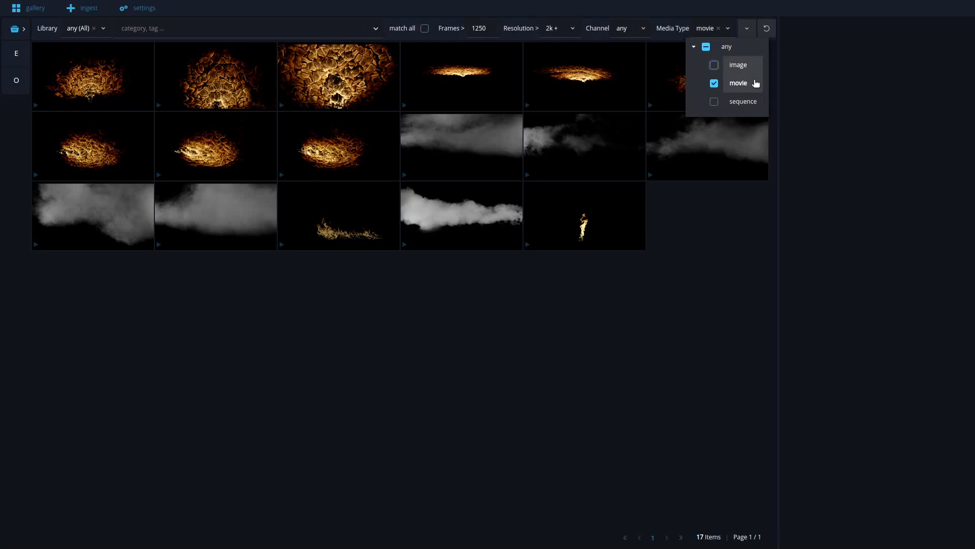
{"action": "left_click", "coordinate": [805, 82]}
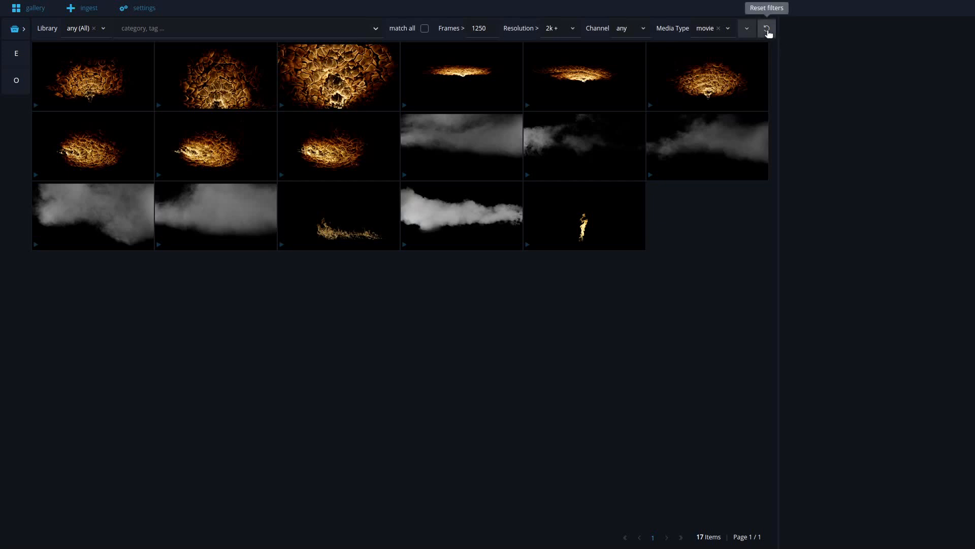
Step: Reset all gallery filters and run a text search for "fog"
{"action": "left_click", "coordinate": [769, 32]}
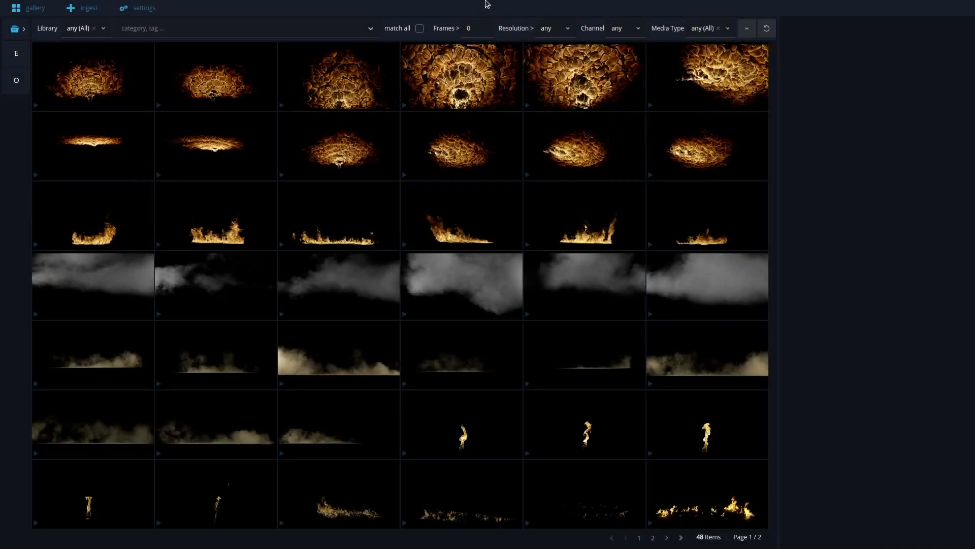
{"action": "left_click", "coordinate": [749, 29]}
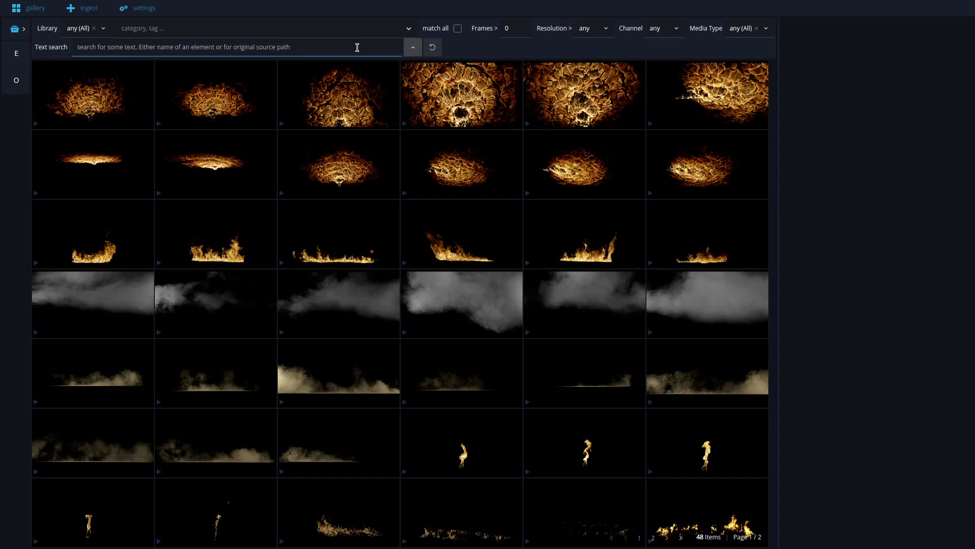
{"action": "type", "text": "fog"}
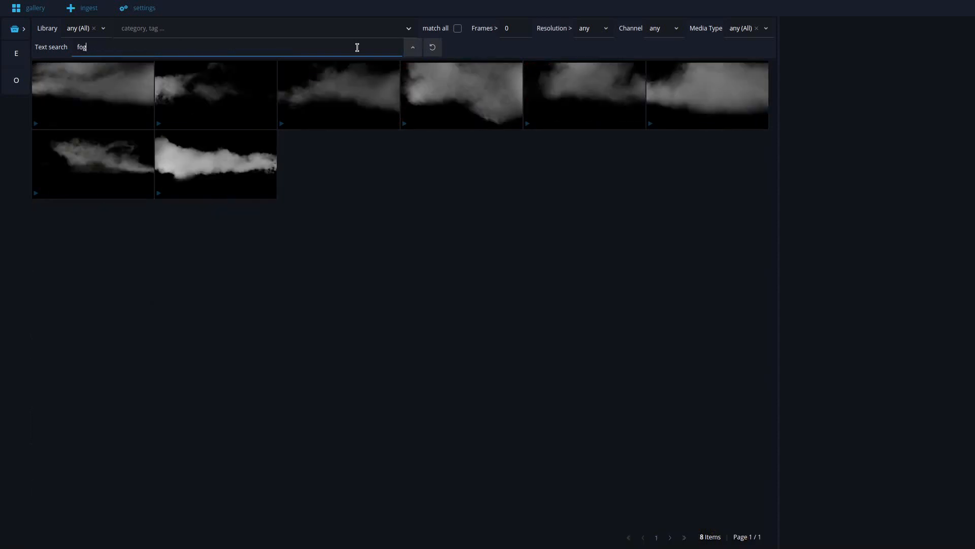
Step: Open the atmospheric_00003 fog clip in edit mode and highlight "Fog" in its source path
{"action": "left_click", "coordinate": [359, 102]}
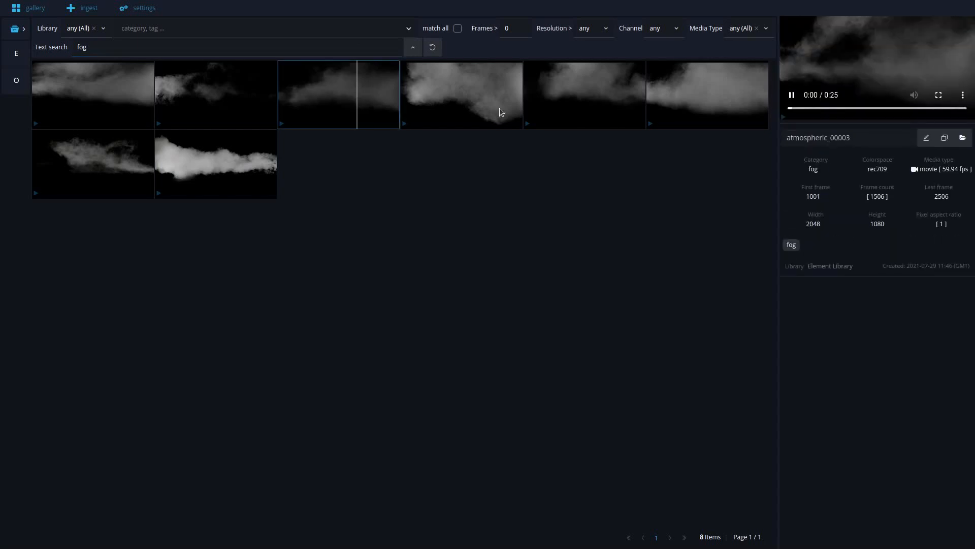
{"action": "left_click", "coordinate": [925, 140]}
{"action": "left_click", "coordinate": [884, 326]}
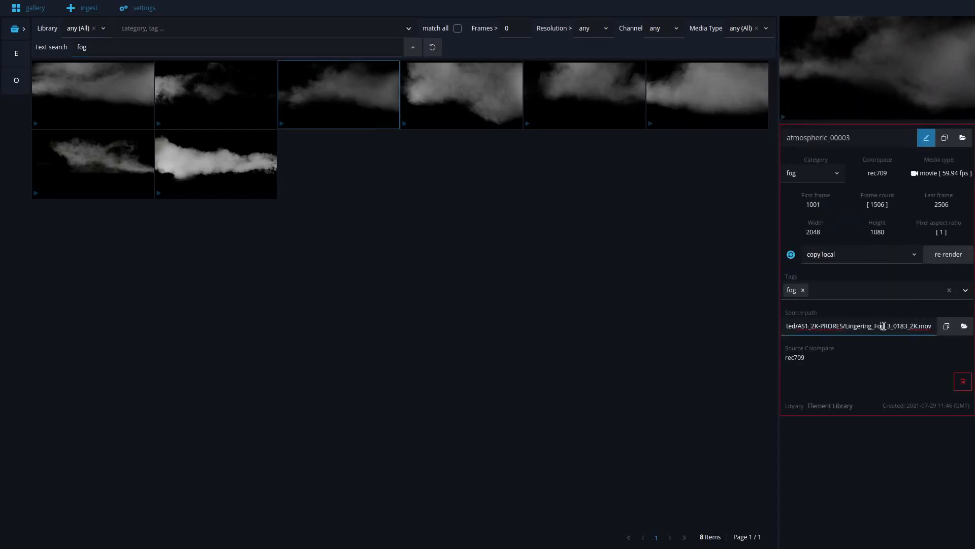
{"action": "left_click_drag", "start_coordinate": [884, 325], "coordinate": [874, 325]}
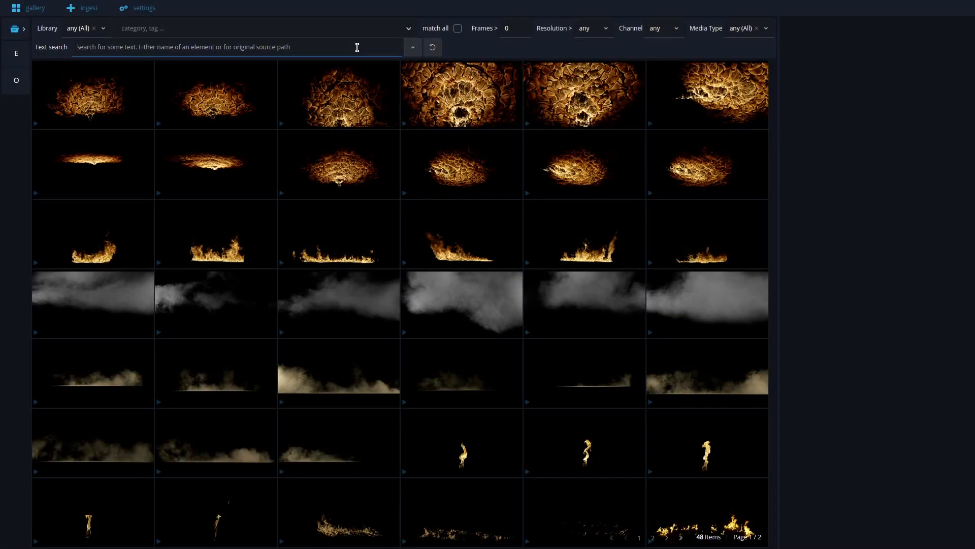
Step: Search the gallery by text for the element name "atmospheric_00003" and select the matching clip
{"action": "type", "text": "atmos"}
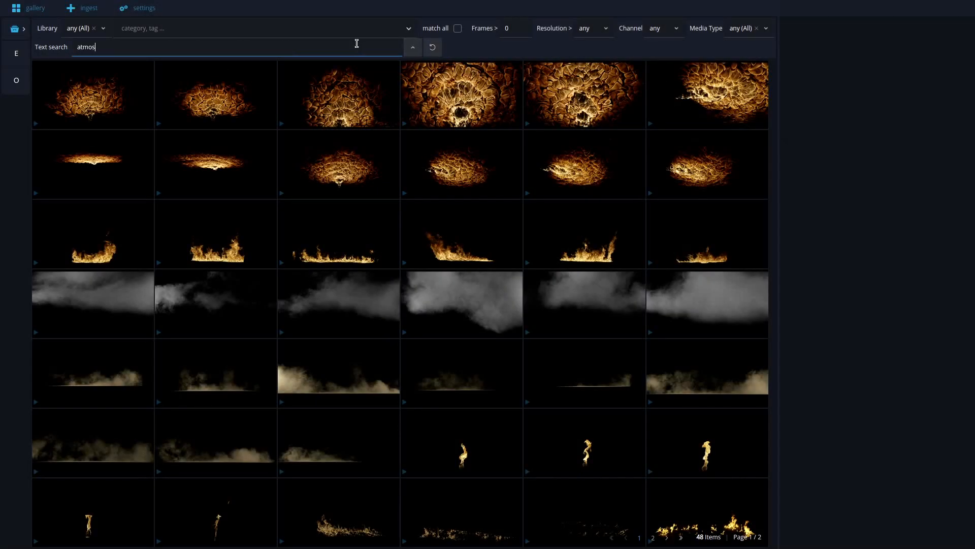
{"action": "type", "text": "pheric_00003"}
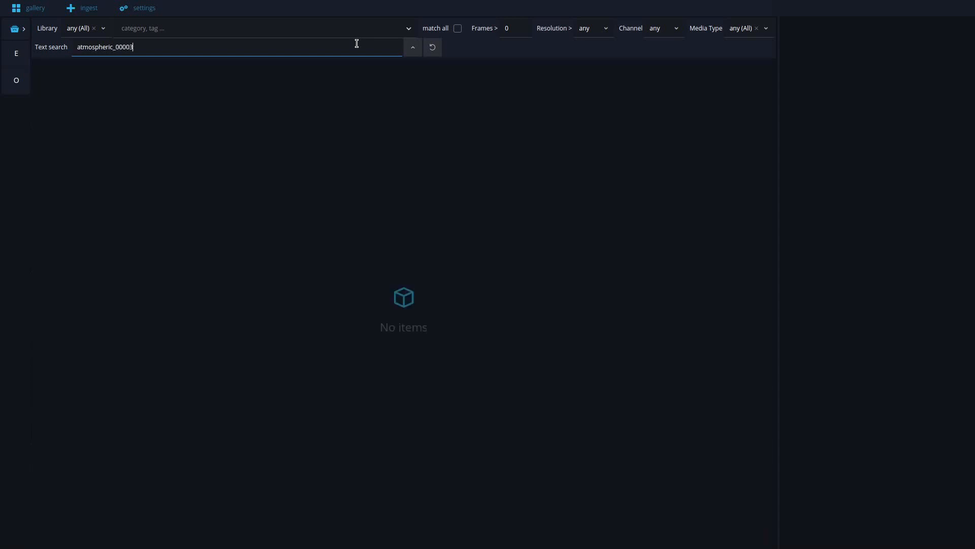
{"action": "left_click", "coordinate": [117, 100]}
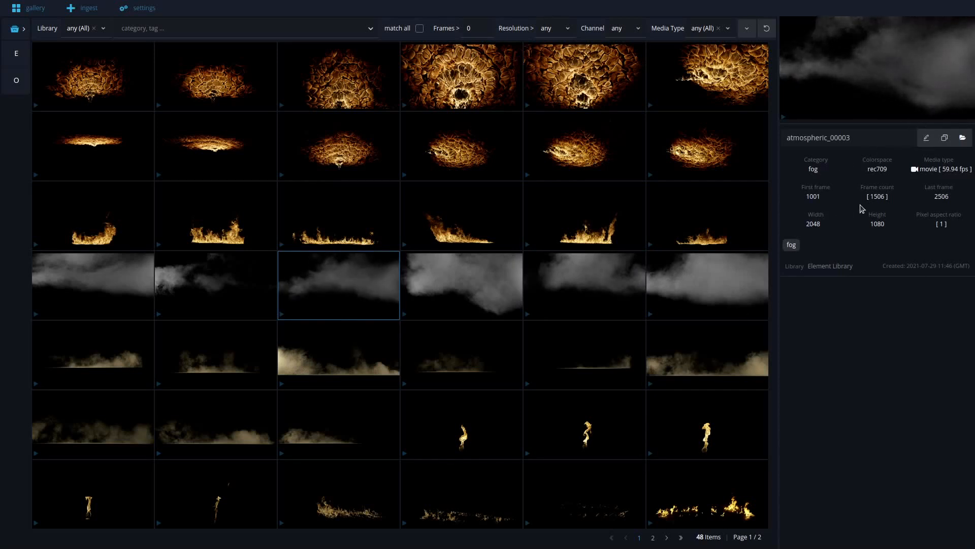
Step: View the folder containing atmospheric_00003 in the file manager, then return to its details and copy its path
{"action": "left_click", "coordinate": [964, 140]}
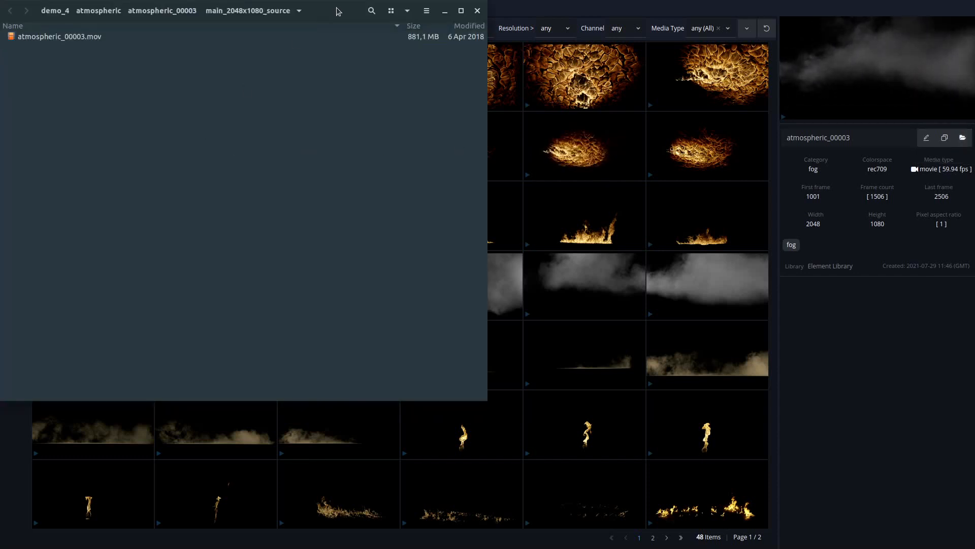
{"action": "left_click_drag", "start_coordinate": [337, 8], "coordinate": [540, 91]}
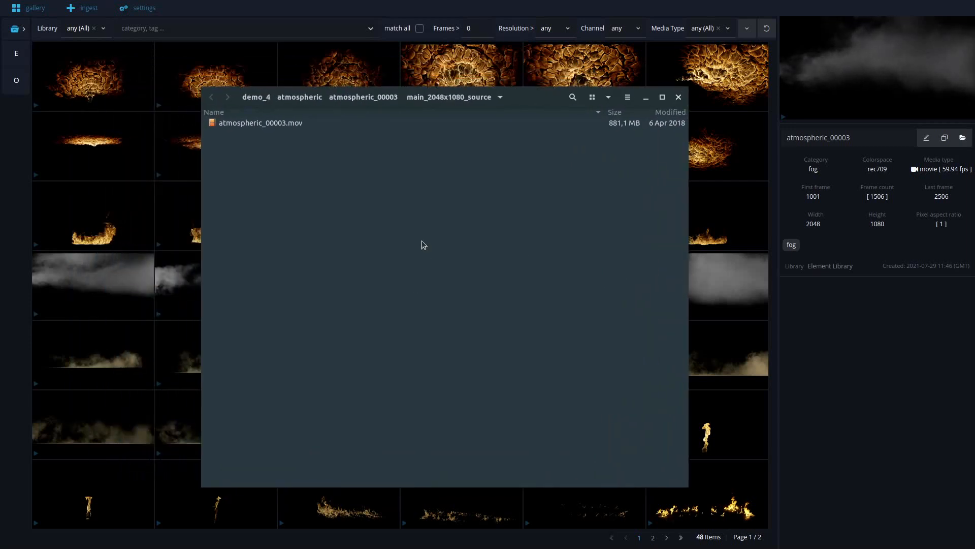
{"action": "left_click", "coordinate": [883, 308]}
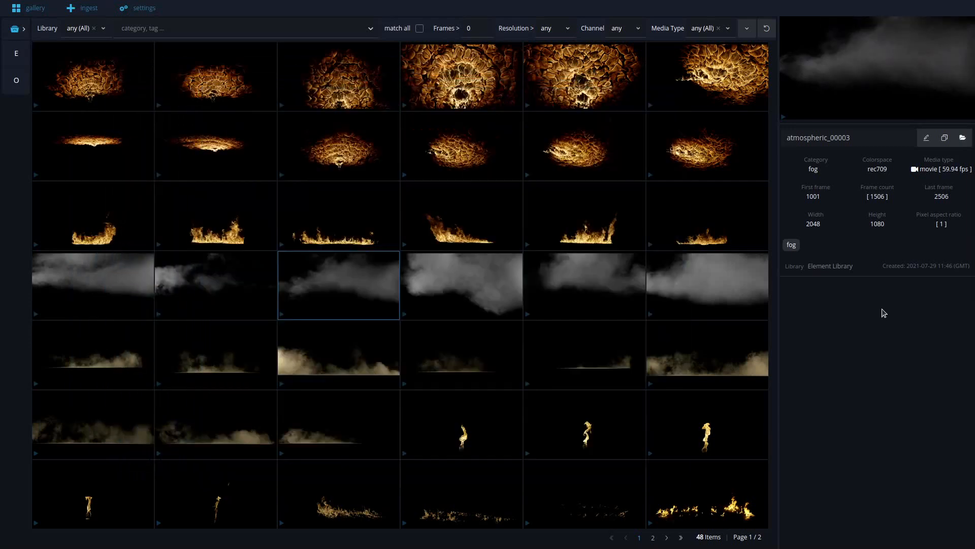
{"action": "left_click", "coordinate": [946, 137]}
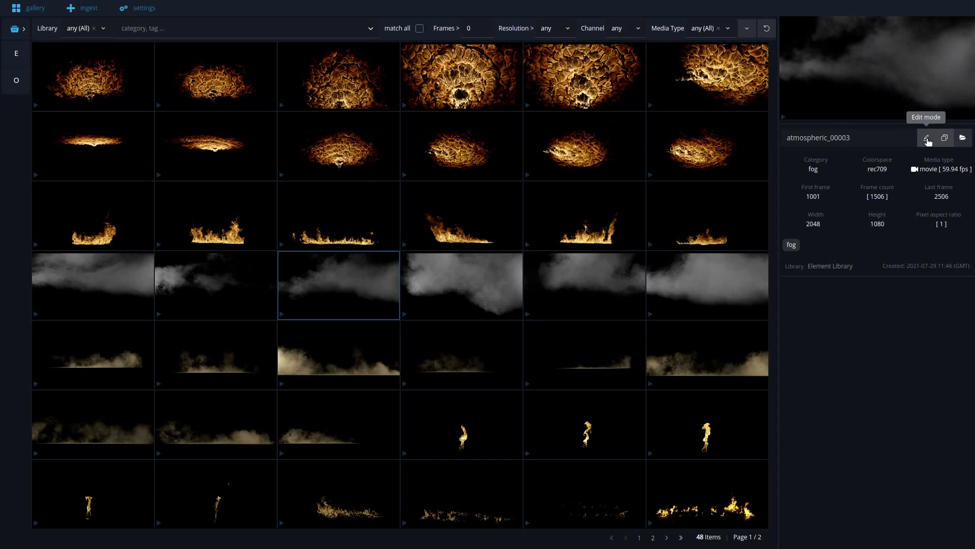
Step: Switch atmospheric_00003 to edit mode and change its category to smoke
{"action": "left_click", "coordinate": [927, 138]}
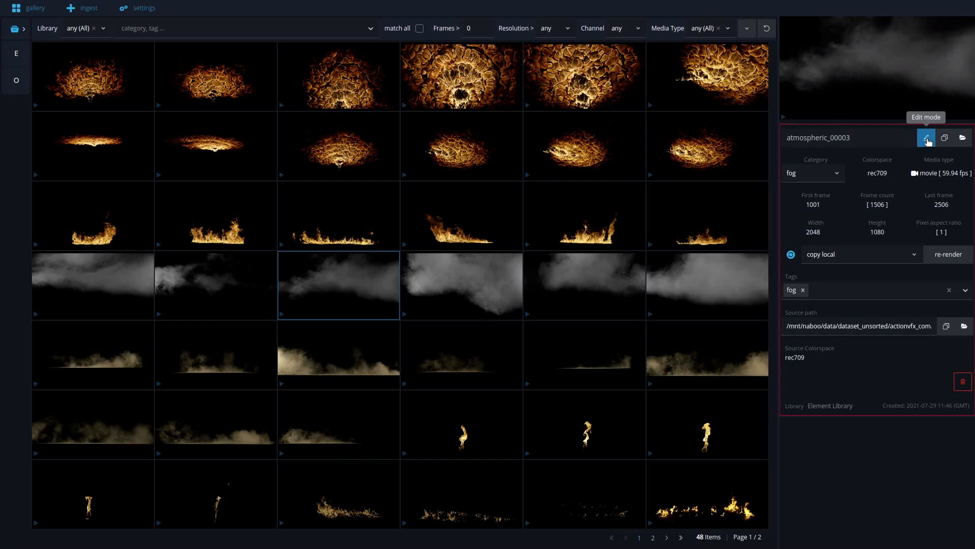
{"action": "left_click", "coordinate": [814, 174]}
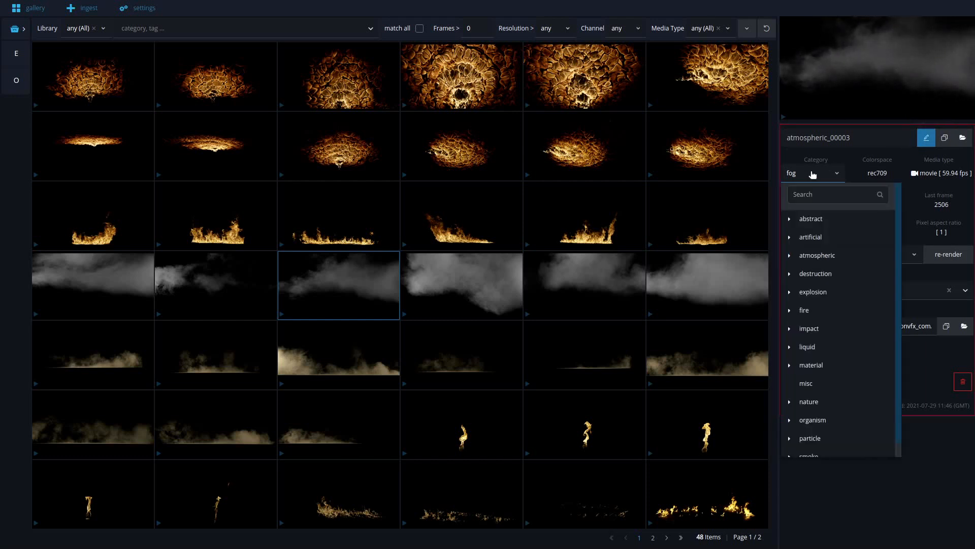
{"action": "left_click", "coordinate": [807, 195]}
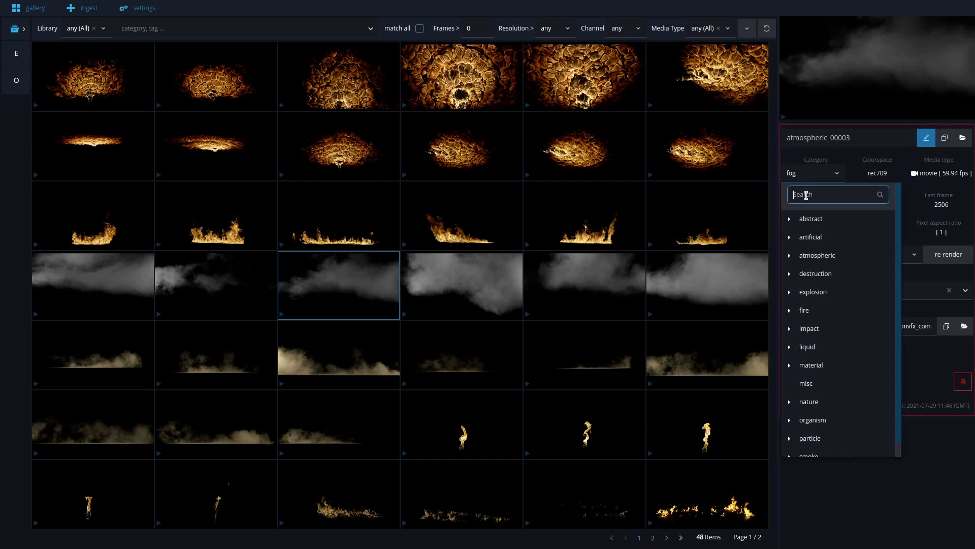
{"action": "type", "text": "smoke"}
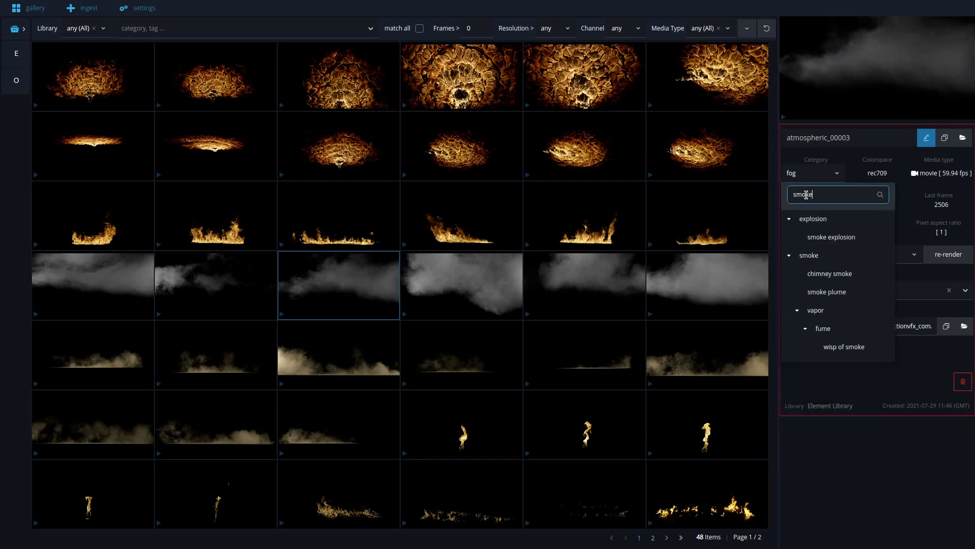
{"action": "left_click", "coordinate": [826, 258]}
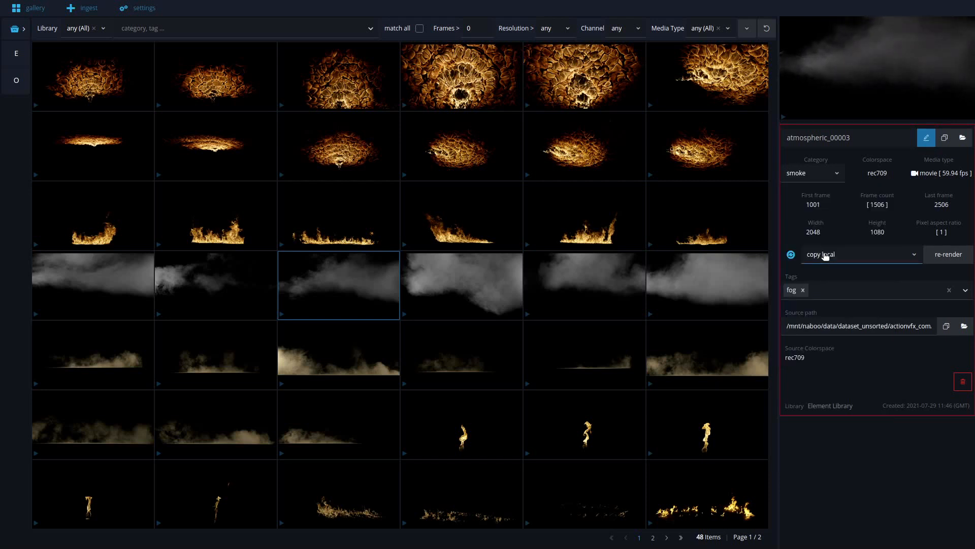
Step: Examine the available re-render presets for atmospheric_00003 and the outputs included in "copy local", keeping that preset
{"action": "left_click", "coordinate": [873, 257]}
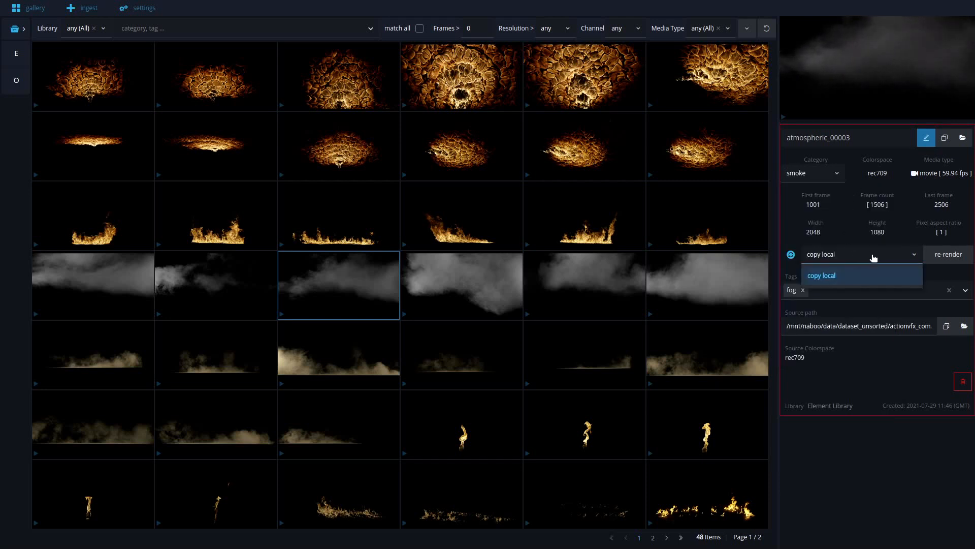
{"action": "mouse_move", "coordinate": [850, 254]}
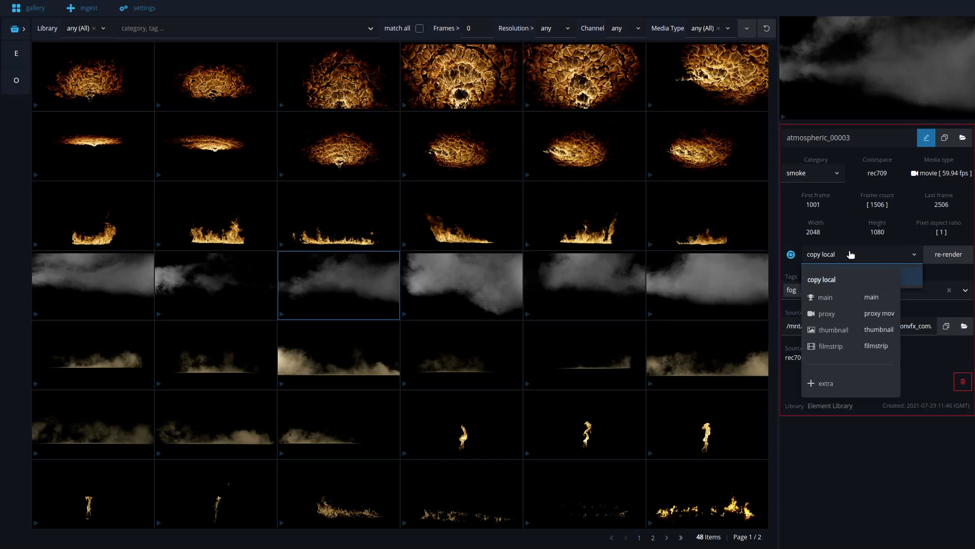
{"action": "left_click", "coordinate": [849, 227]}
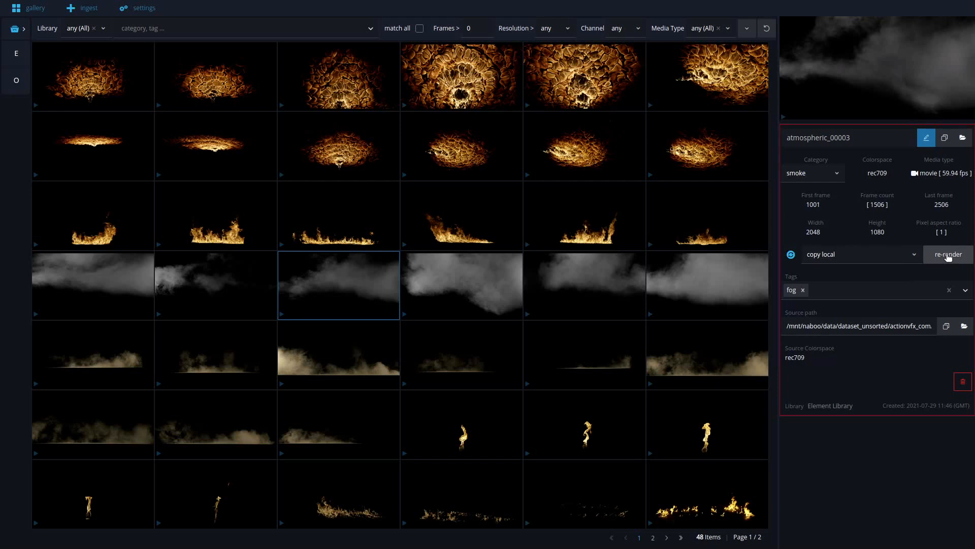
Step: Add the tag "smoke" to atmospheric_00003 alongside its fog tag
{"action": "left_click", "coordinate": [856, 289]}
{"action": "type", "text": "smoke"}
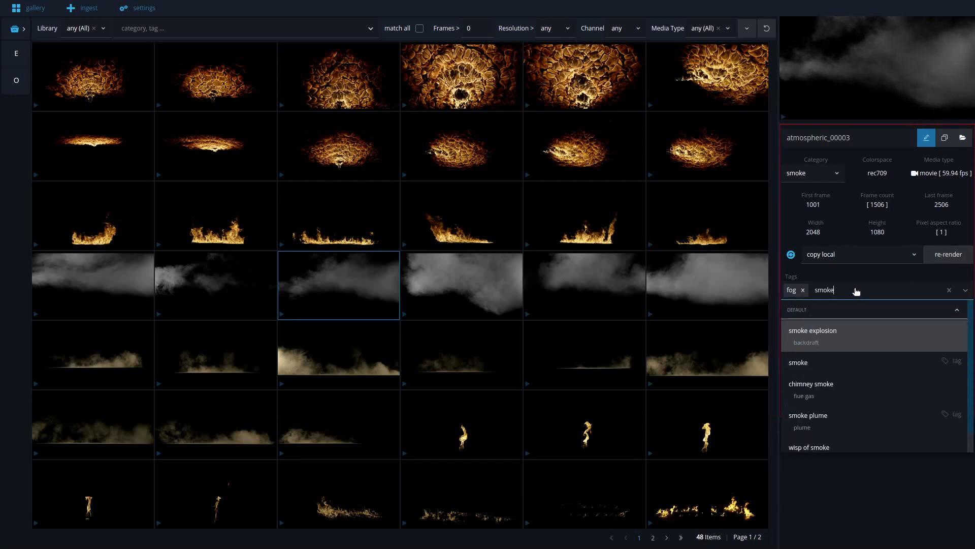
{"action": "key", "text": "Return"}
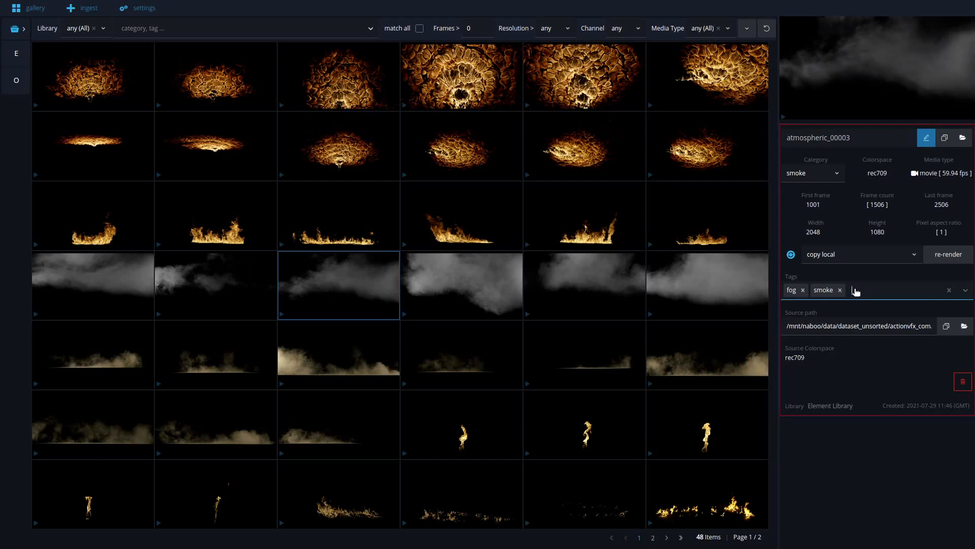
Step: Highlight the full source path of atmospheric_00003 through to the end, clear the highlight and open the source folder
{"action": "left_click_drag", "start_coordinate": [788, 326], "coordinate": [935, 325]}
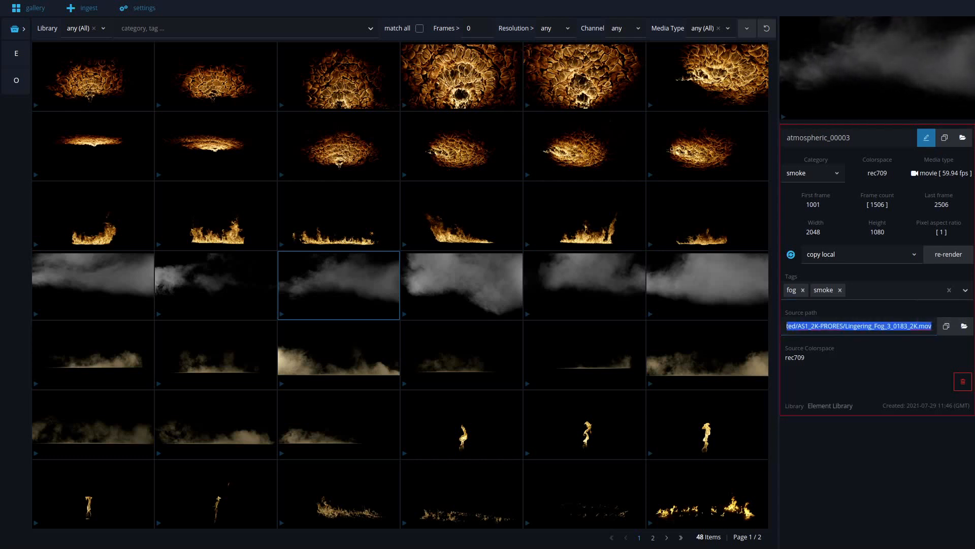
{"action": "left_click", "coordinate": [846, 326]}
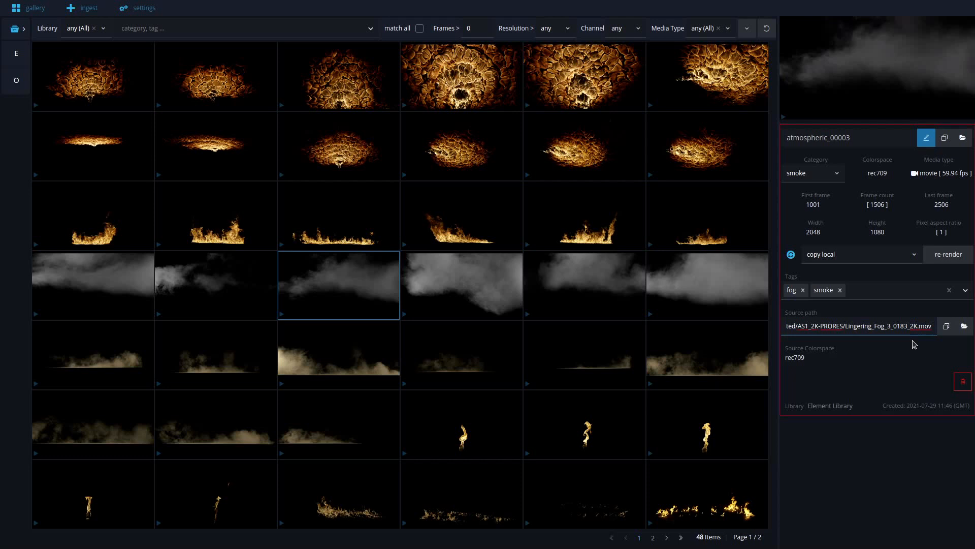
{"action": "left_click", "coordinate": [965, 327]}
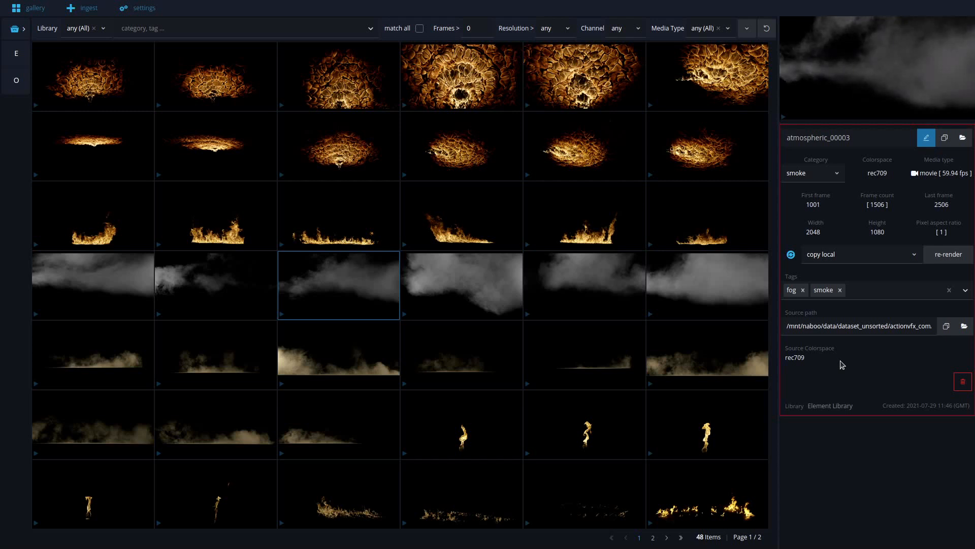
Step: View the deletion choices for atmospheric_00003 and cancel without deleting the element
{"action": "left_click", "coordinate": [964, 382]}
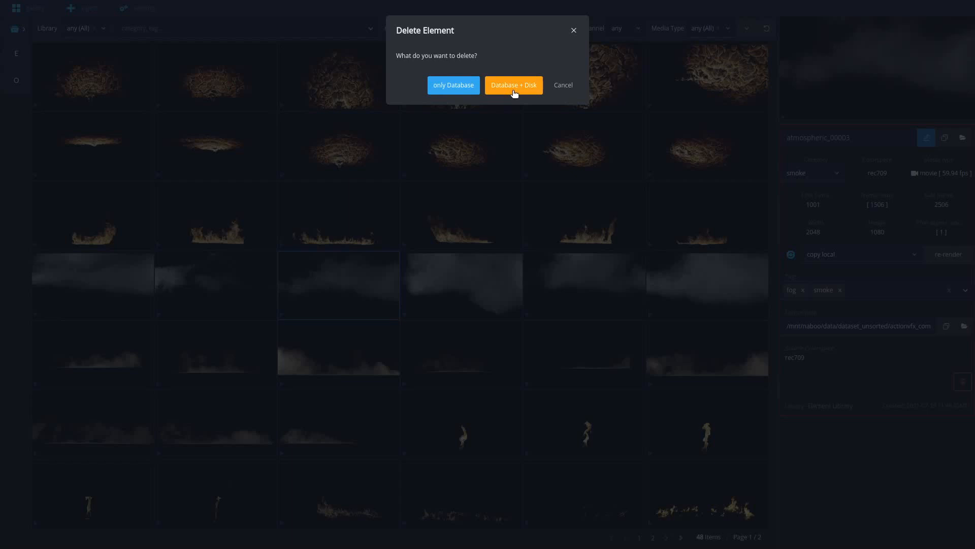
{"action": "left_click", "coordinate": [564, 84]}
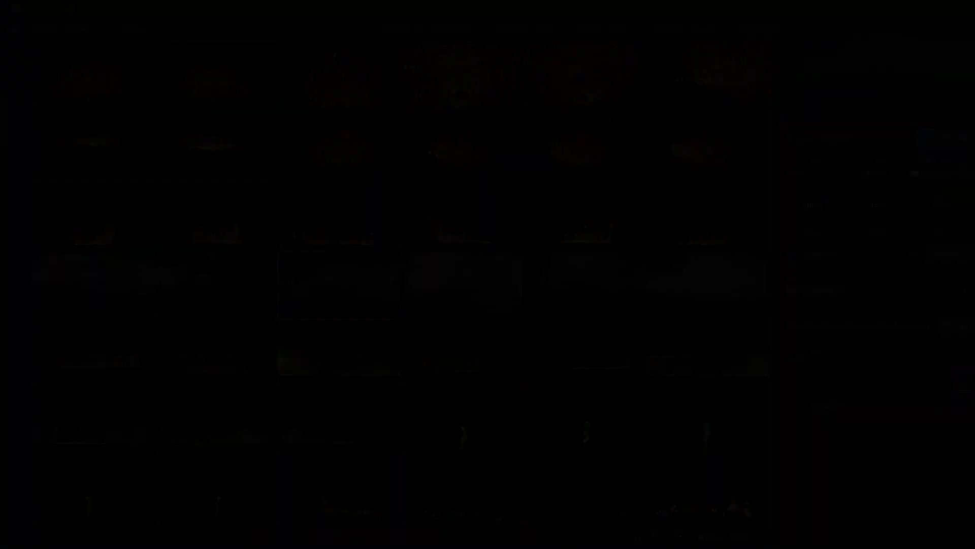